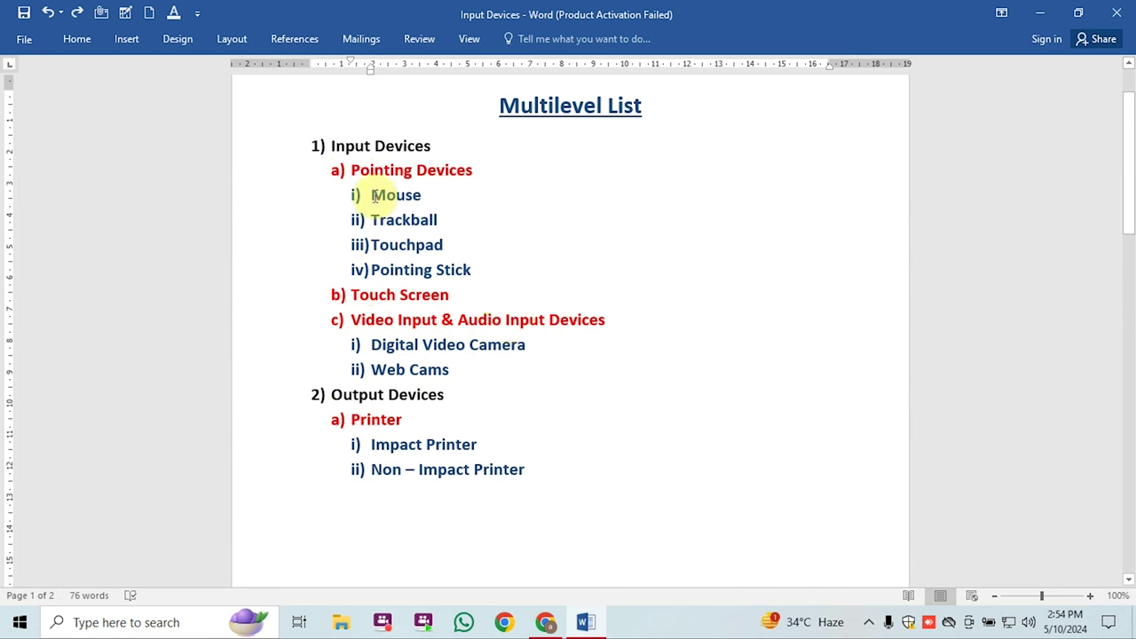
# In the sample list, select Mouse–Pointing Stick, Digital Video Camera–Output Devices and both printer lines, then deselect
pyautogui.moveTo(366, 190); pyautogui.dragTo(475, 270)
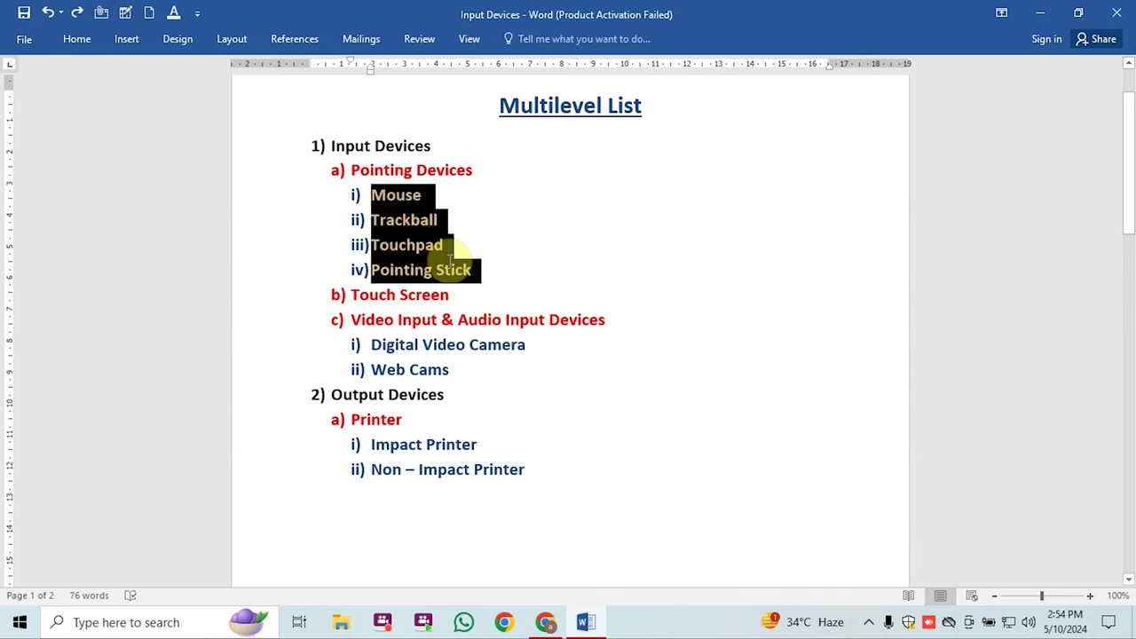
pyautogui.moveTo(373, 344); pyautogui.dragTo(455, 396)
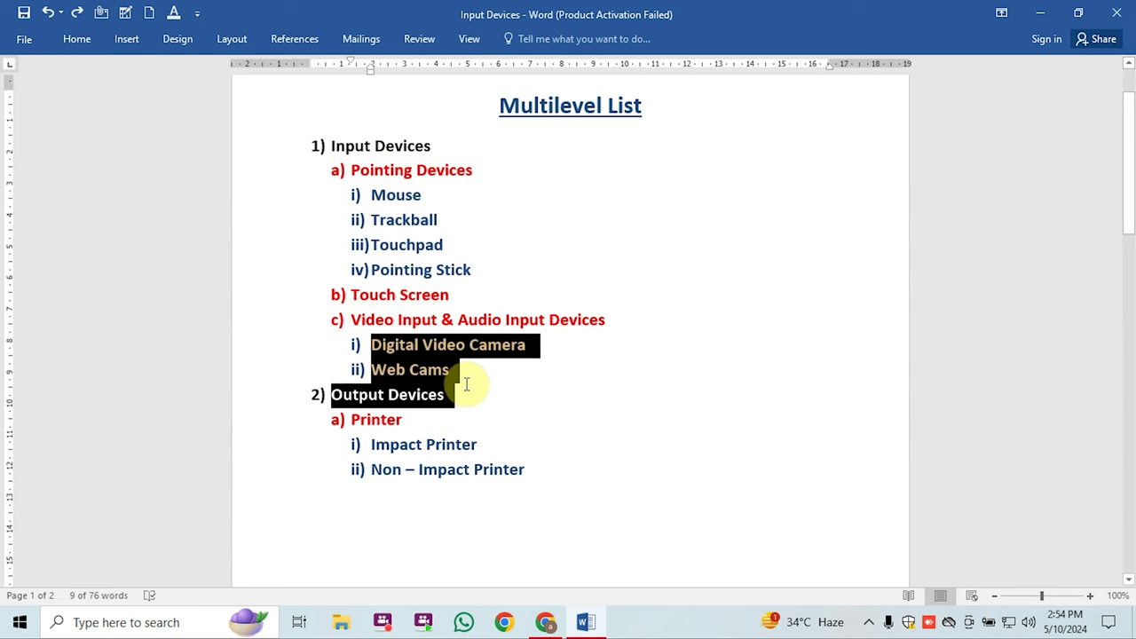
pyautogui.moveTo(378, 441); pyautogui.dragTo(501, 484)
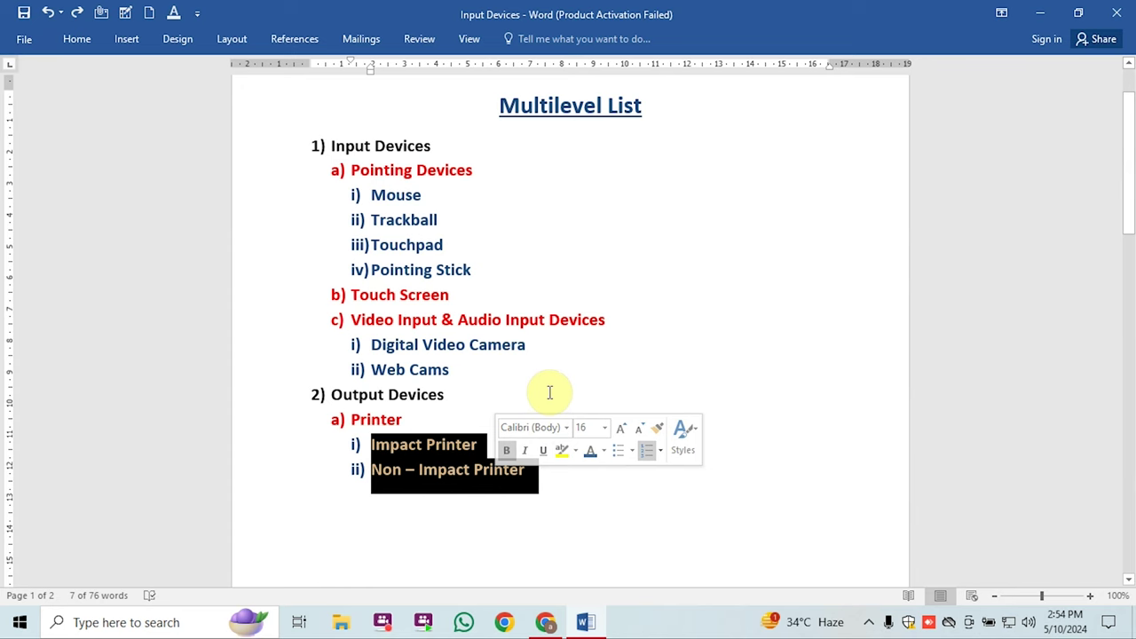
pyautogui.click(457, 246)
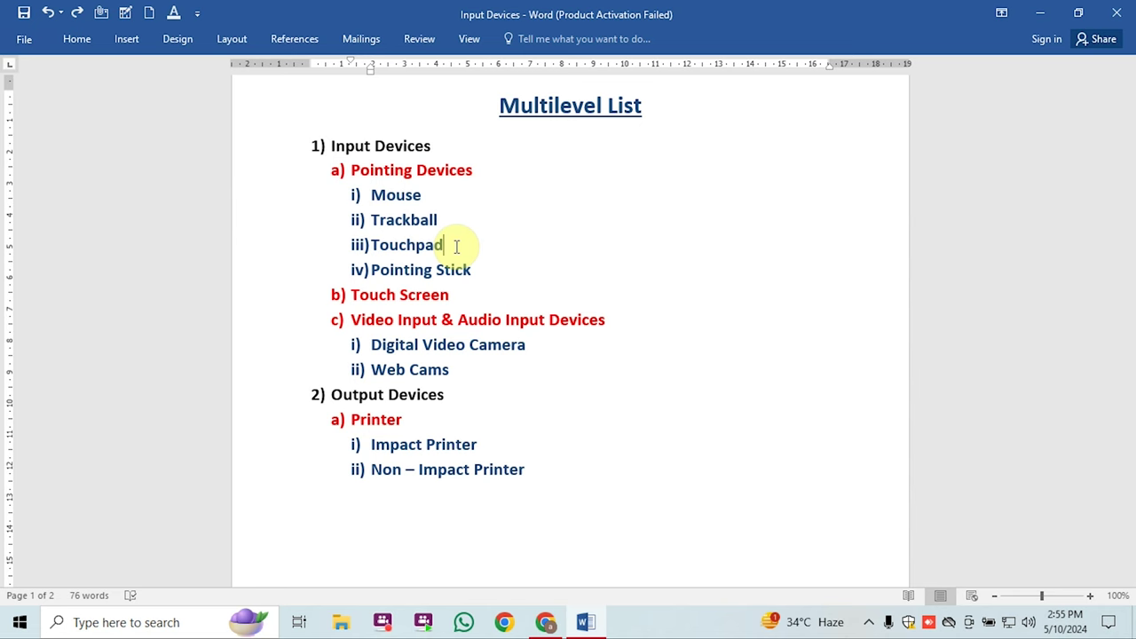
# Apply the 1) a) i) multilevel style to page 2's whole device list, numbering items 1) to 14)
pyautogui.scroll(-10, 460, 267)
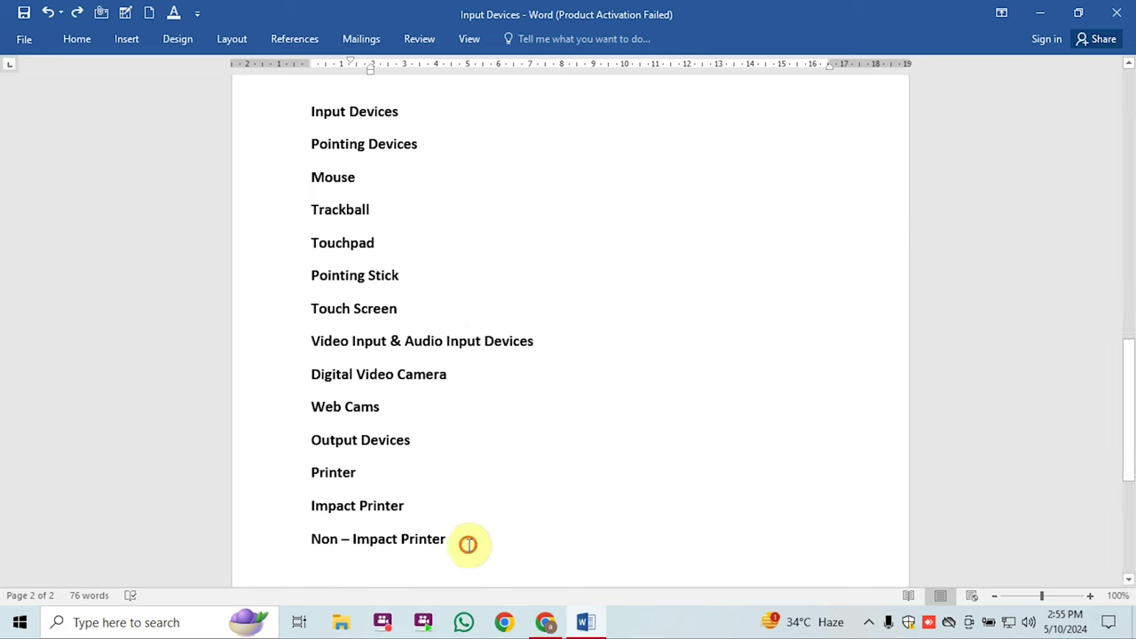
pyautogui.moveTo(480, 536); pyautogui.dragTo(277, 125)
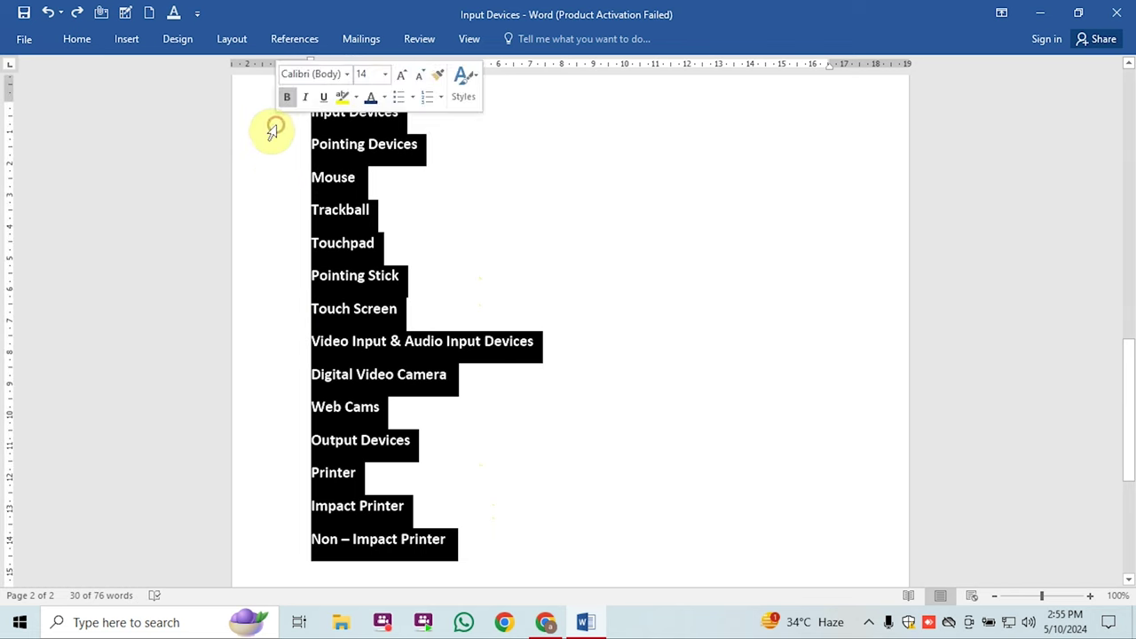
pyautogui.click(84, 41)
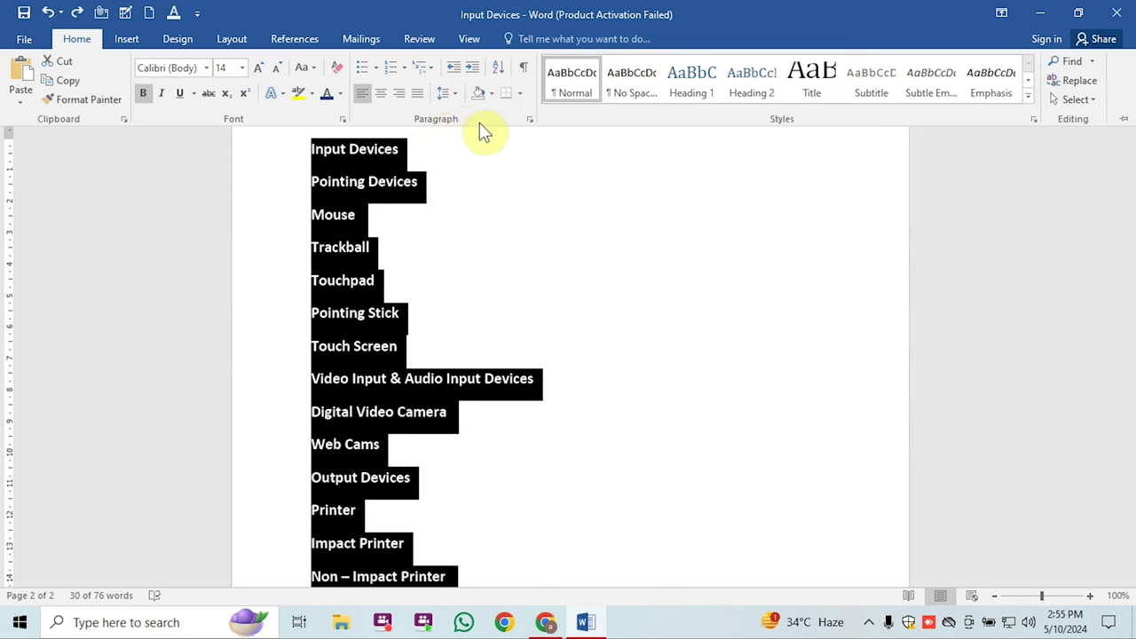
pyautogui.click(430, 71)
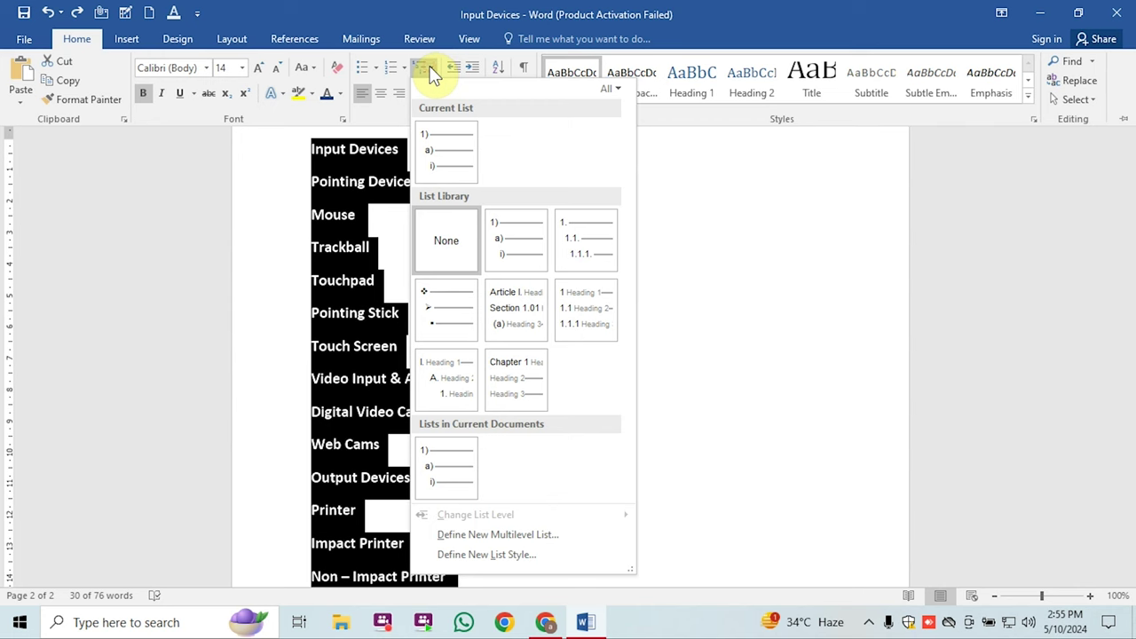
pyautogui.click(515, 242)
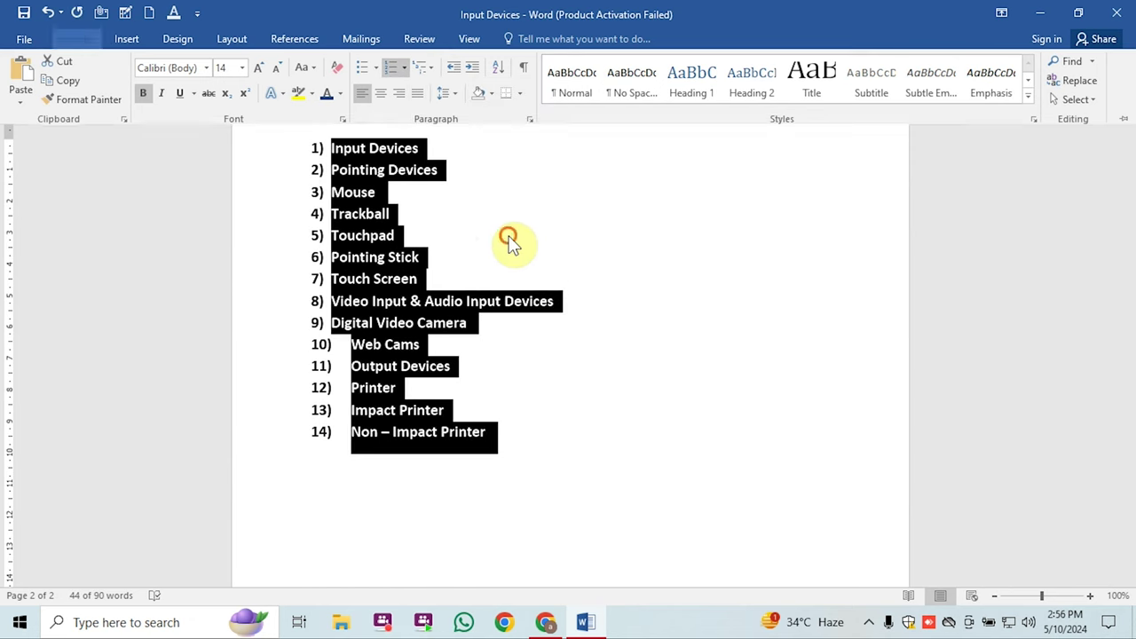
# Indent Pointing Devices one level so it becomes sub-item a) under Input Devices
pyautogui.hotkey('ctrl', 'F1')
pyautogui.click(397, 246)
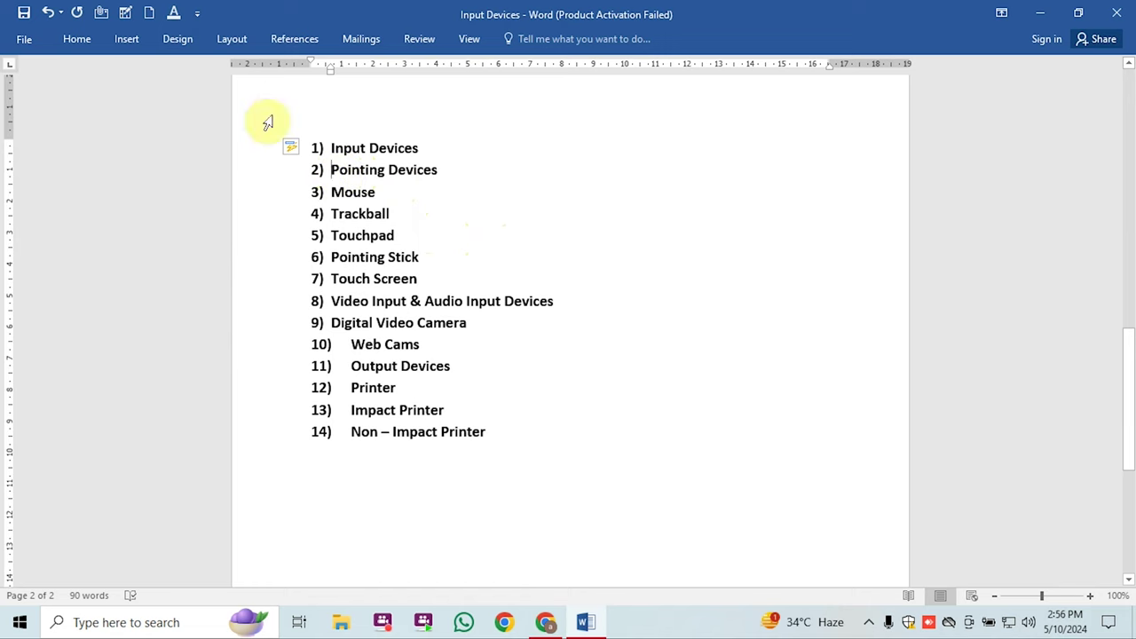
pyautogui.click(78, 39)
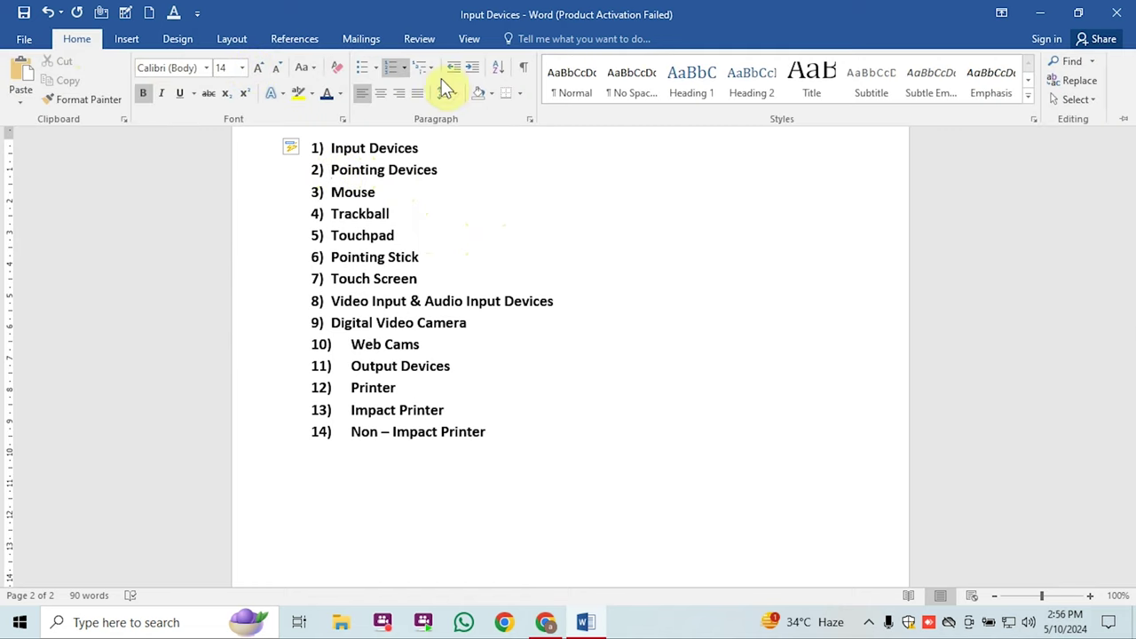
pyautogui.click(469, 67)
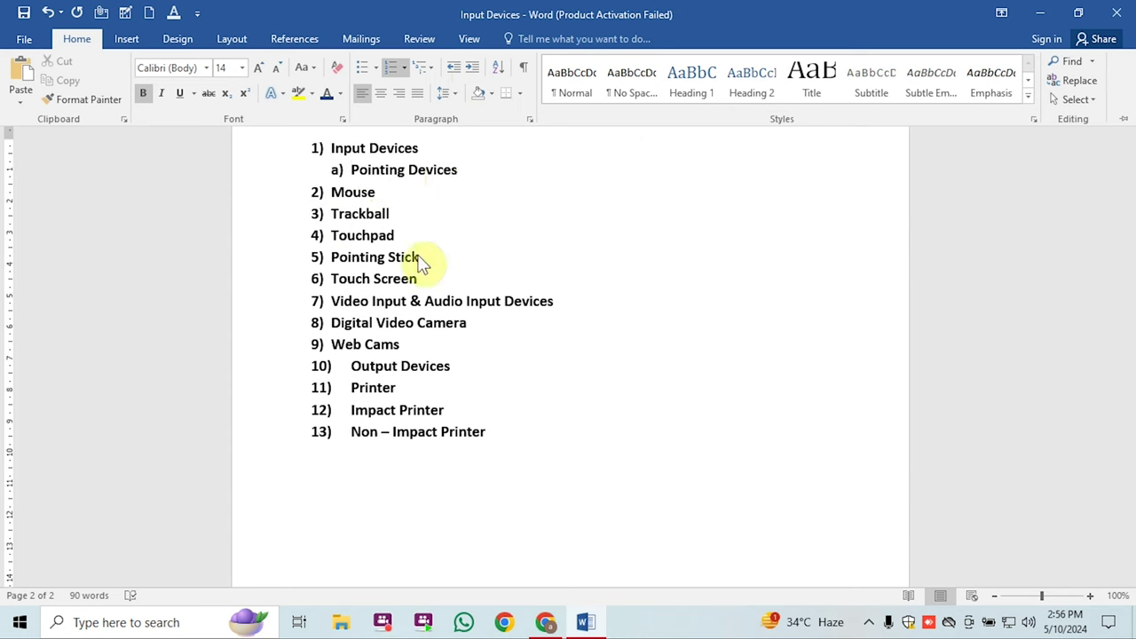
# Indent Mouse, Trackball, Touchpad and Pointing Stick two levels to become i)–iv) under Pointing Devices
pyautogui.hotkey('ctrl', 'F1')
pyautogui.moveTo(422, 257)
pyautogui.mouseDown()
pyautogui.moveTo(374, 241)
pyautogui.moveTo(330, 192)
pyautogui.mouseUp()
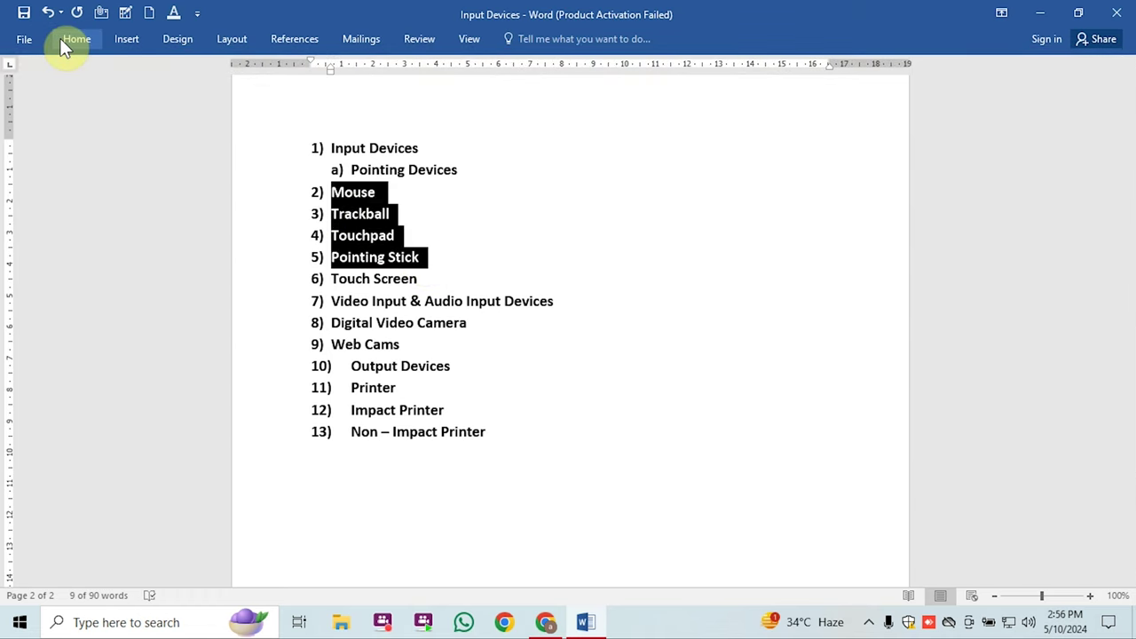
pyautogui.click(74, 39)
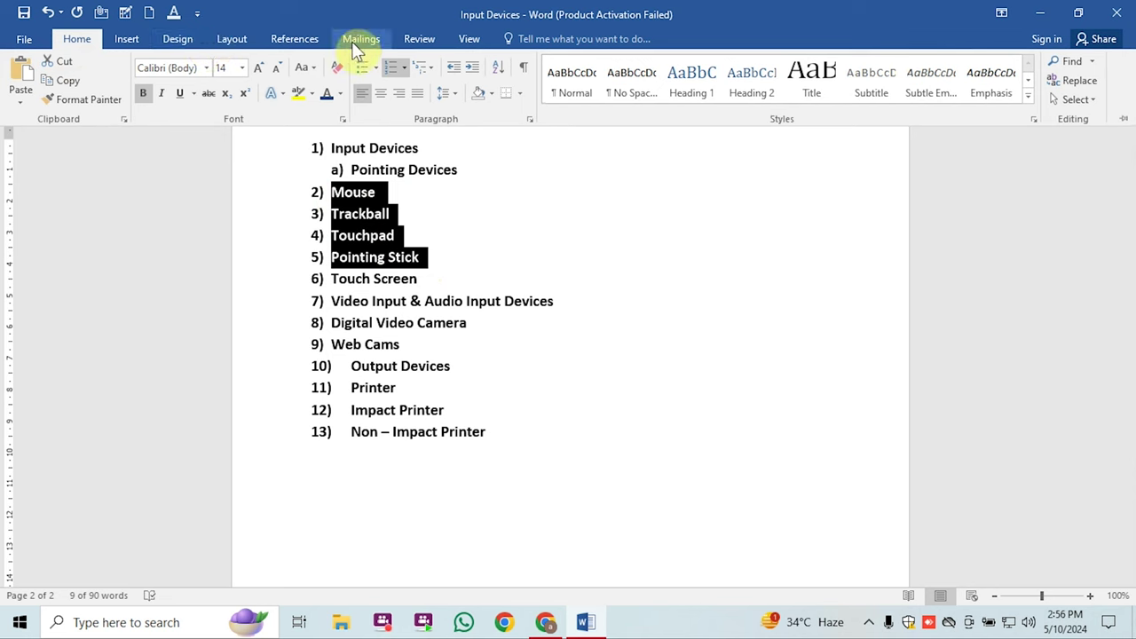
pyautogui.click(473, 67)
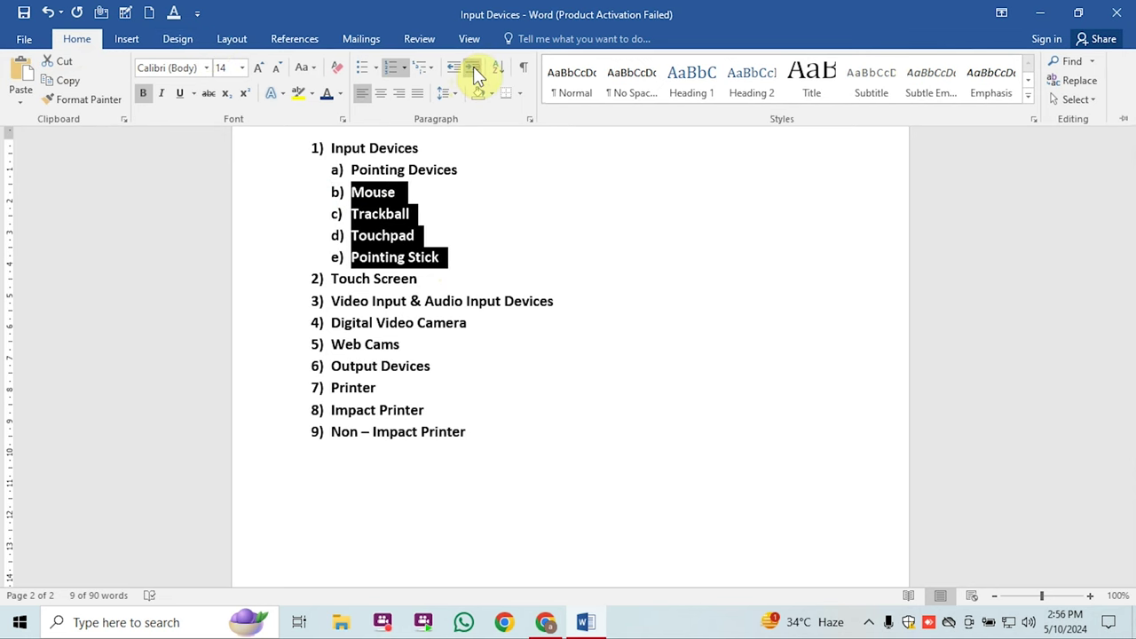
pyautogui.click(473, 66)
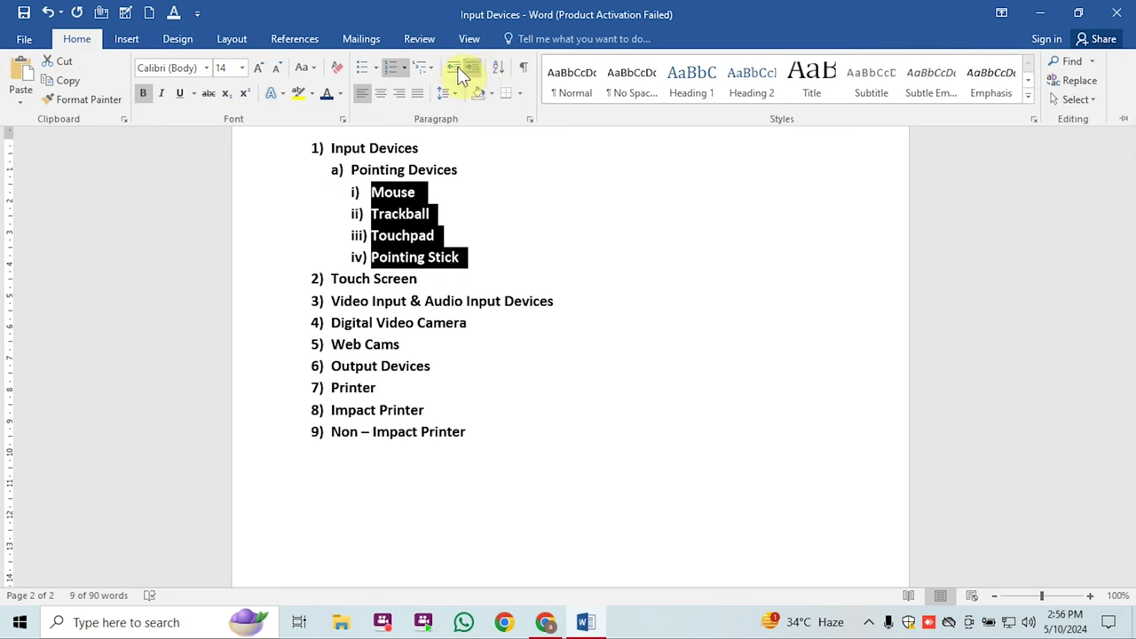
pyautogui.click(451, 69)
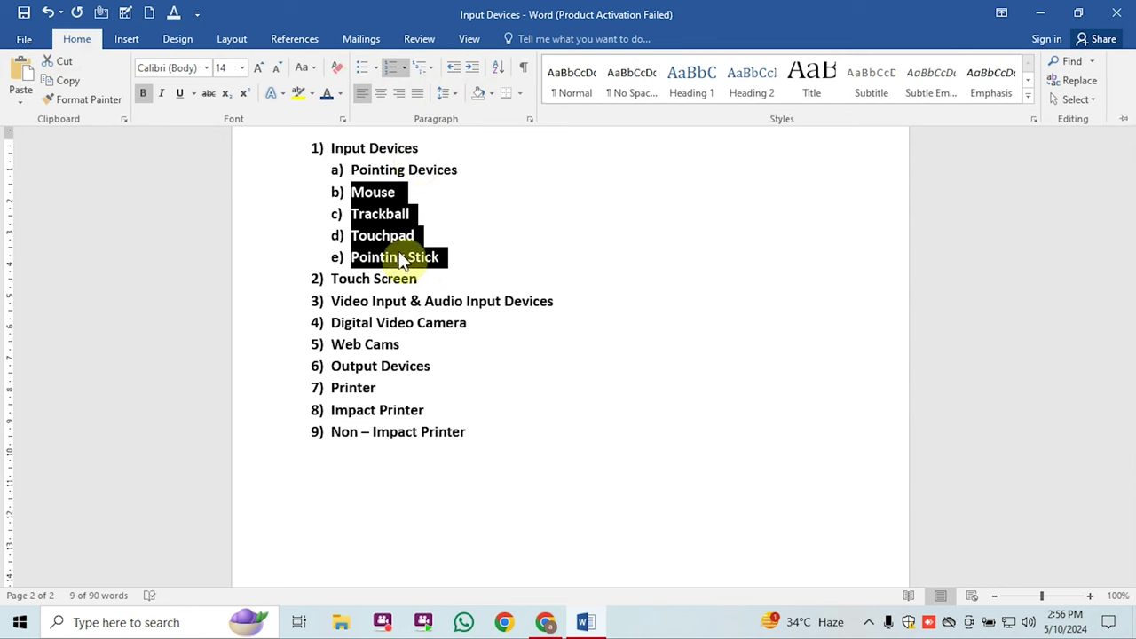
pyautogui.click(473, 68)
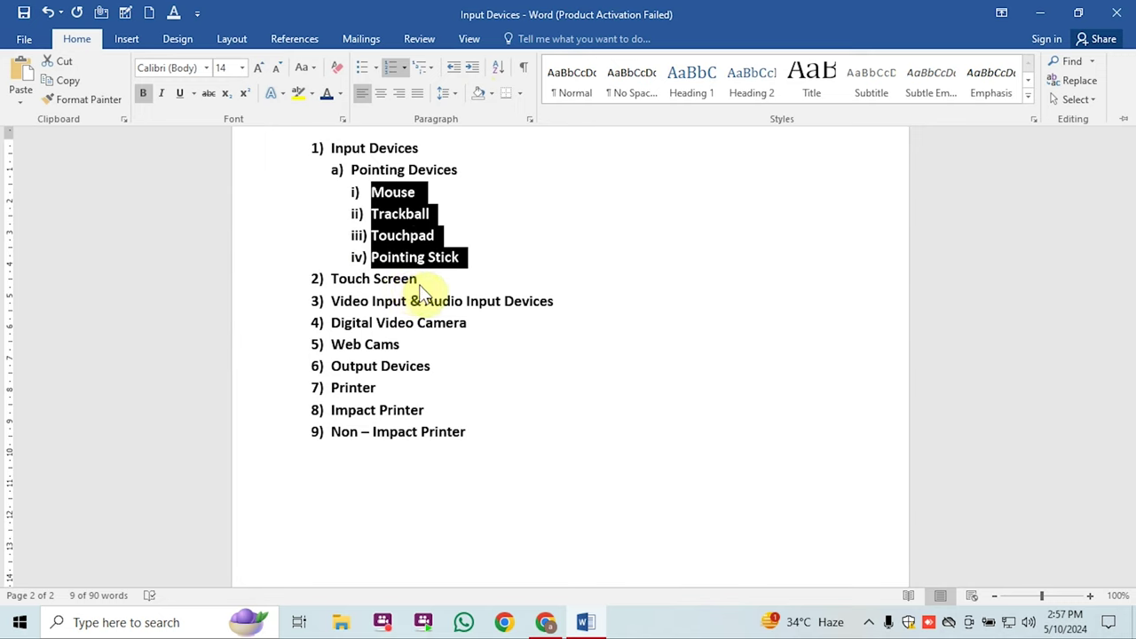
pyautogui.hotkey('ctrl', 'F1')
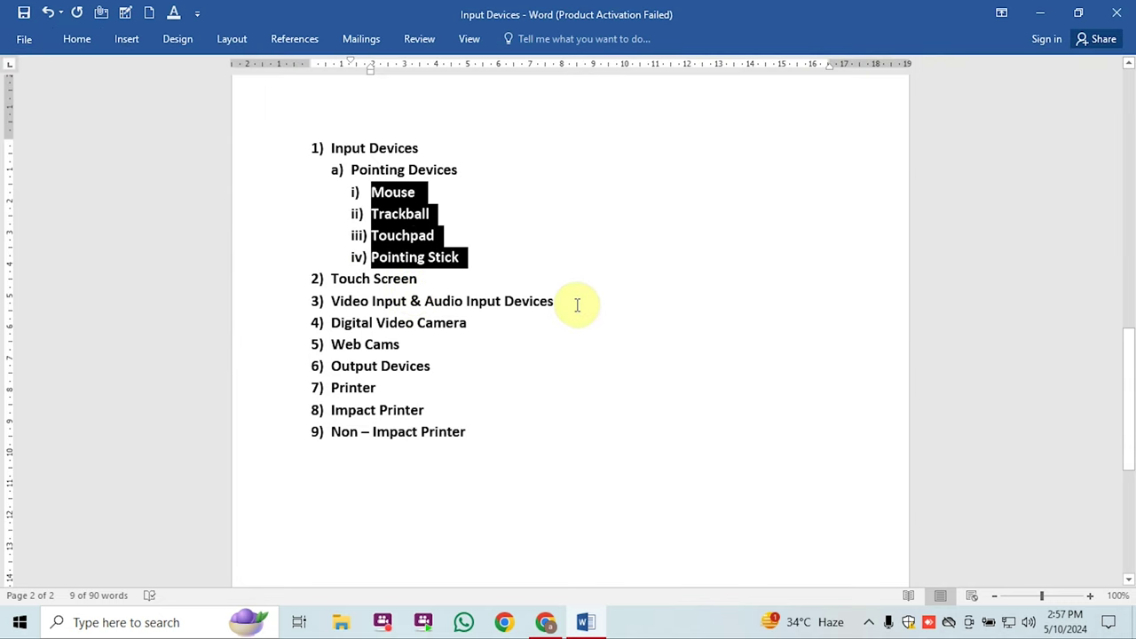
# Indent Touch Screen and Video Input & Audio Input Devices to sub-items b) and c) under Input Devices
pyautogui.moveTo(556, 302); pyautogui.dragTo(337, 282)
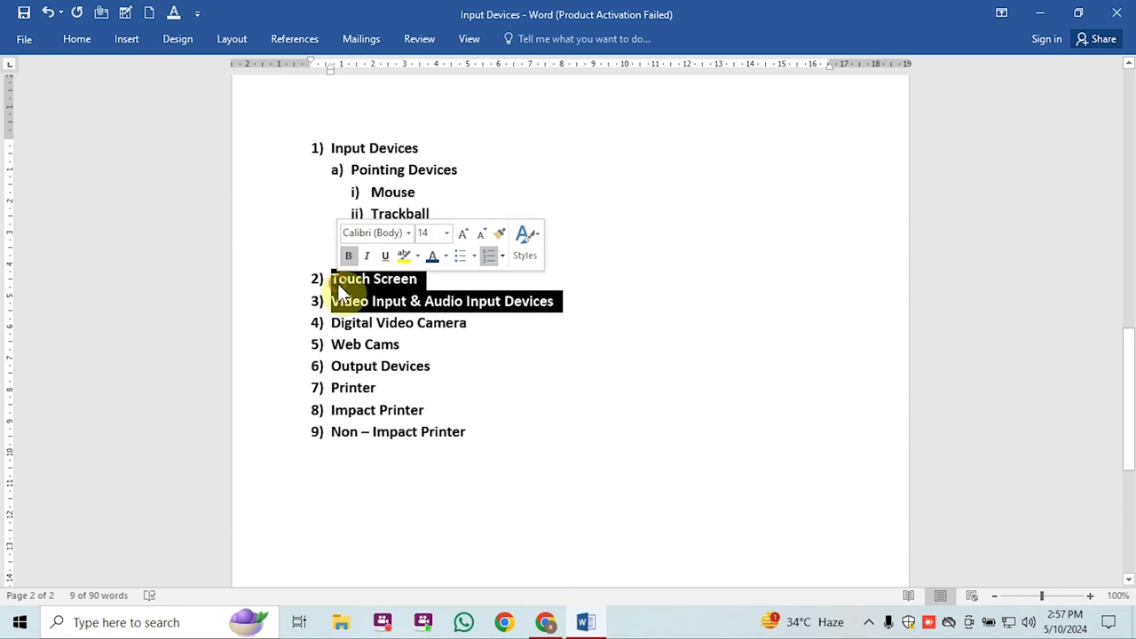
pyautogui.click(76, 41)
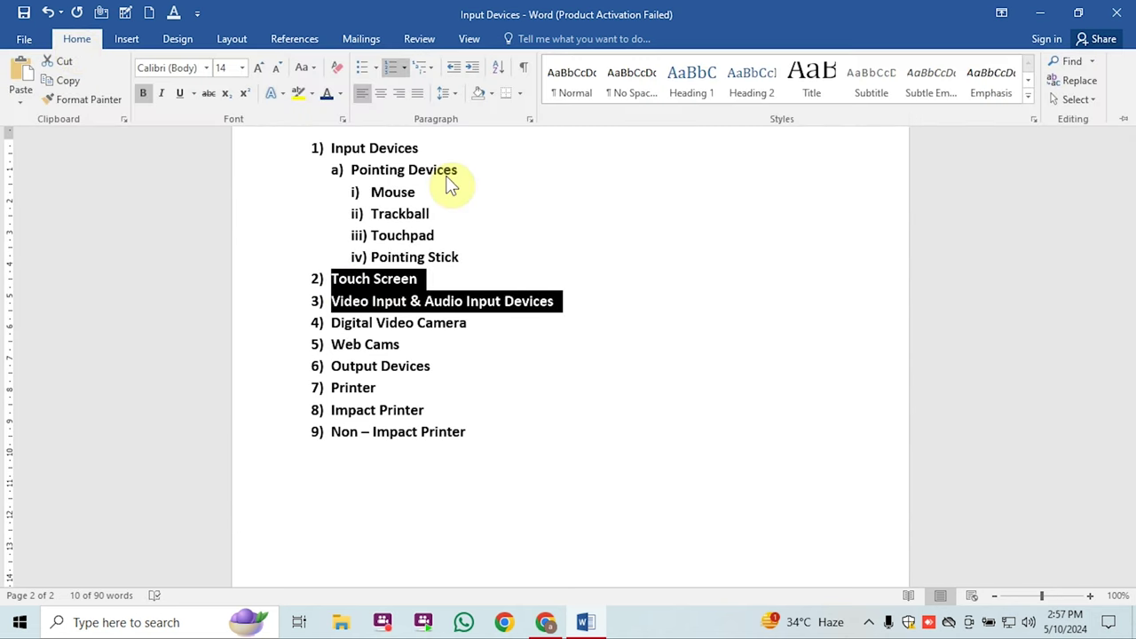
pyautogui.click(467, 66)
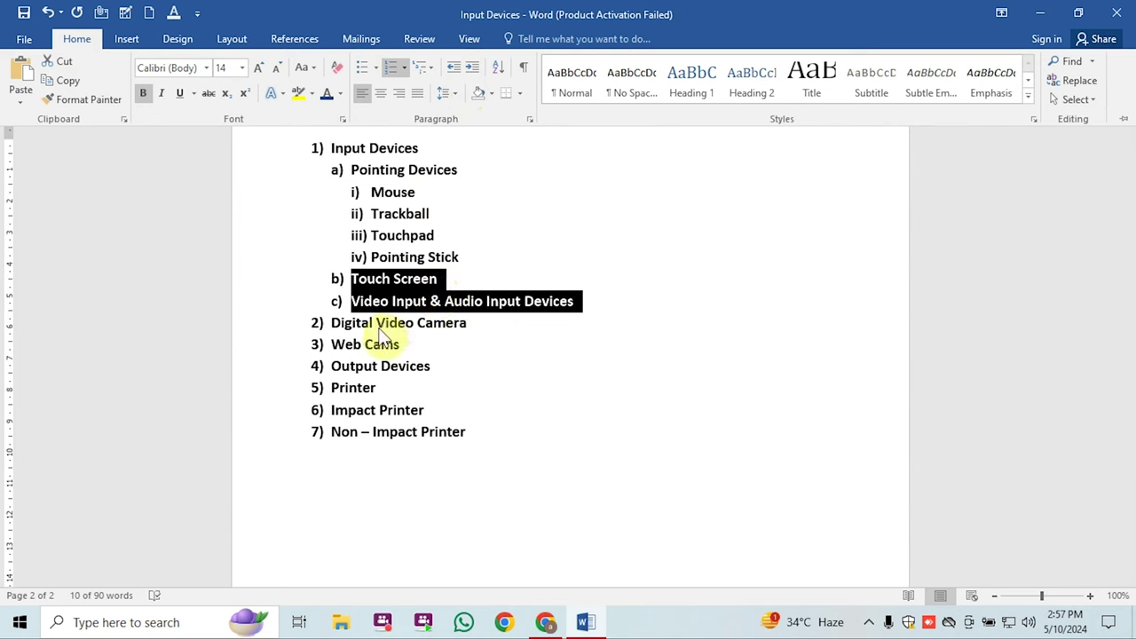
pyautogui.hotkey('ctrl', 'F1')
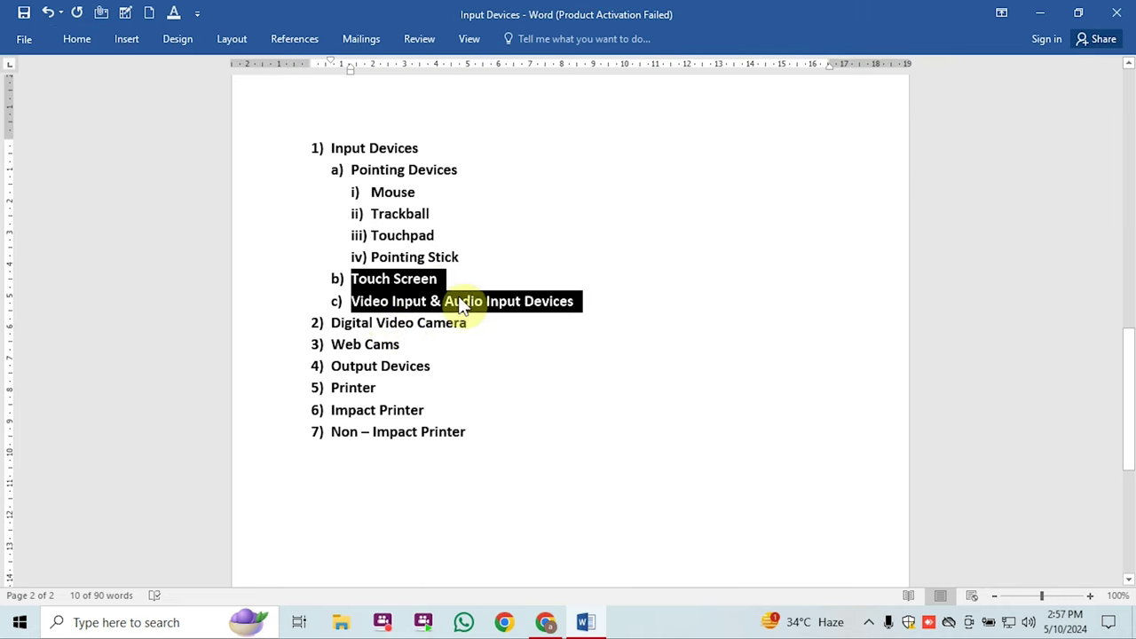
pyautogui.click(568, 301)
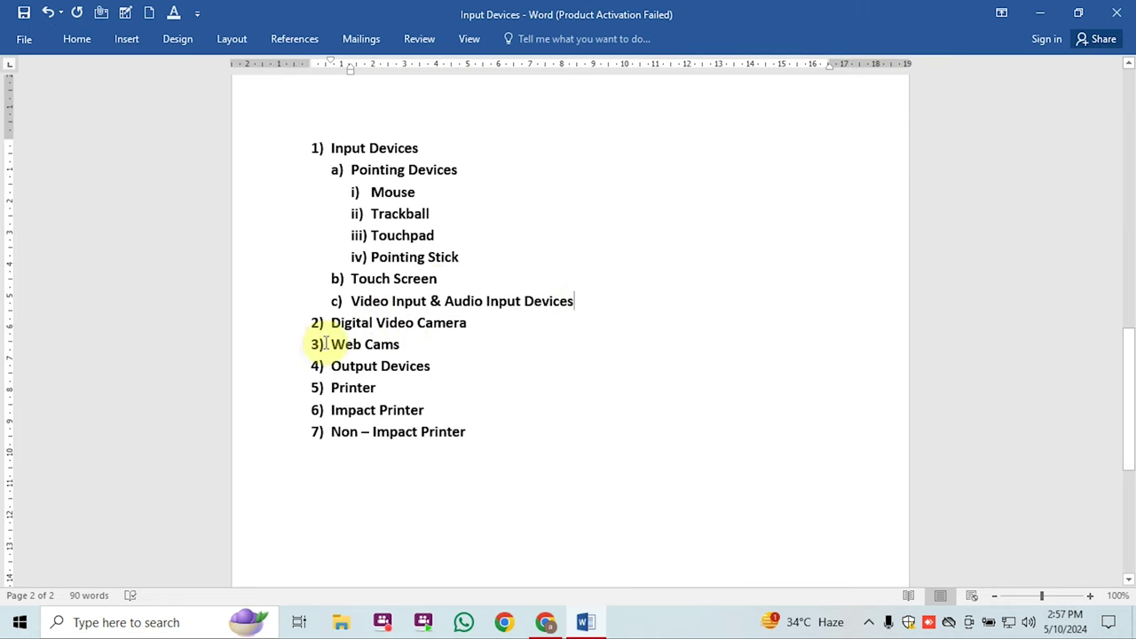
# Indent Digital Video Camera and Web Cams two levels to i)–ii) under Video Input & Audio Input Devices
pyautogui.moveTo(405, 346); pyautogui.dragTo(346, 326)
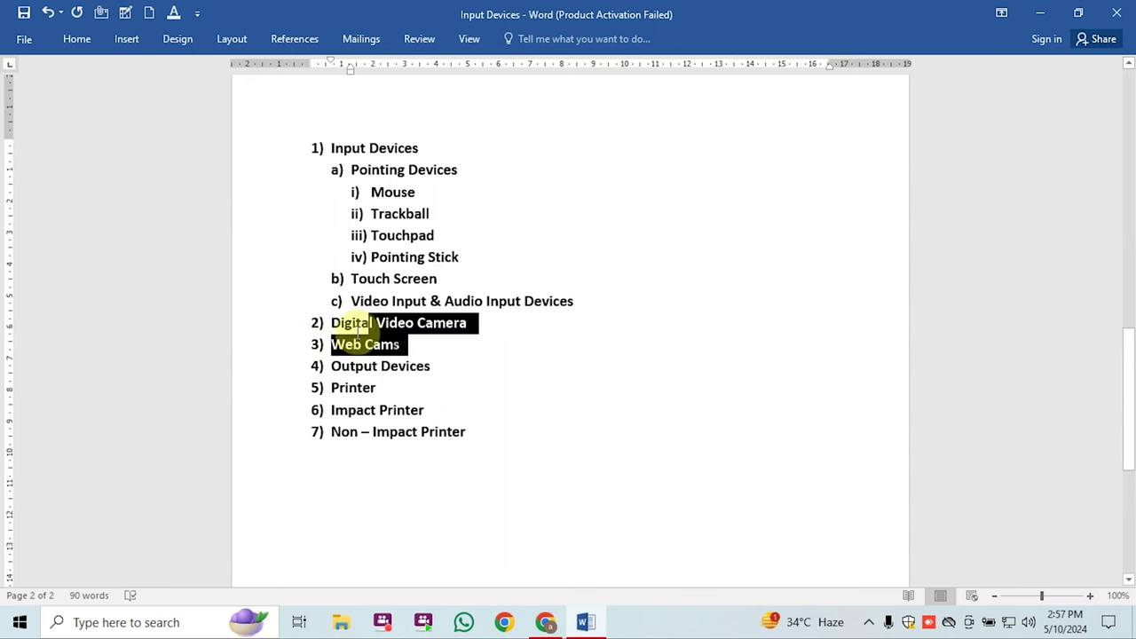
pyautogui.click(76, 38)
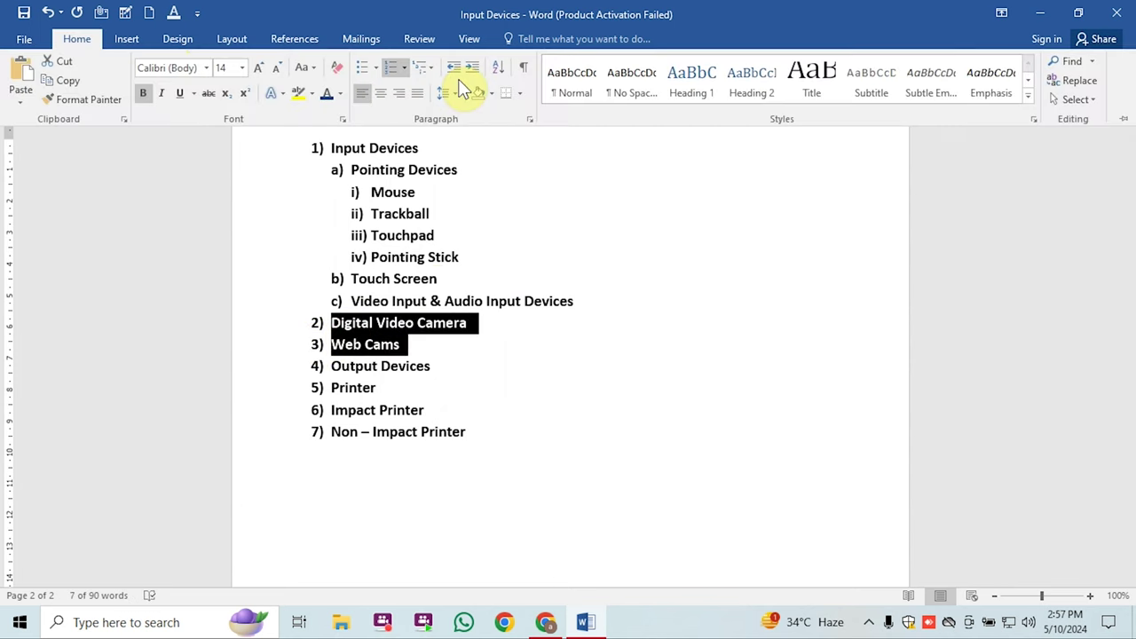
pyautogui.click(473, 68)
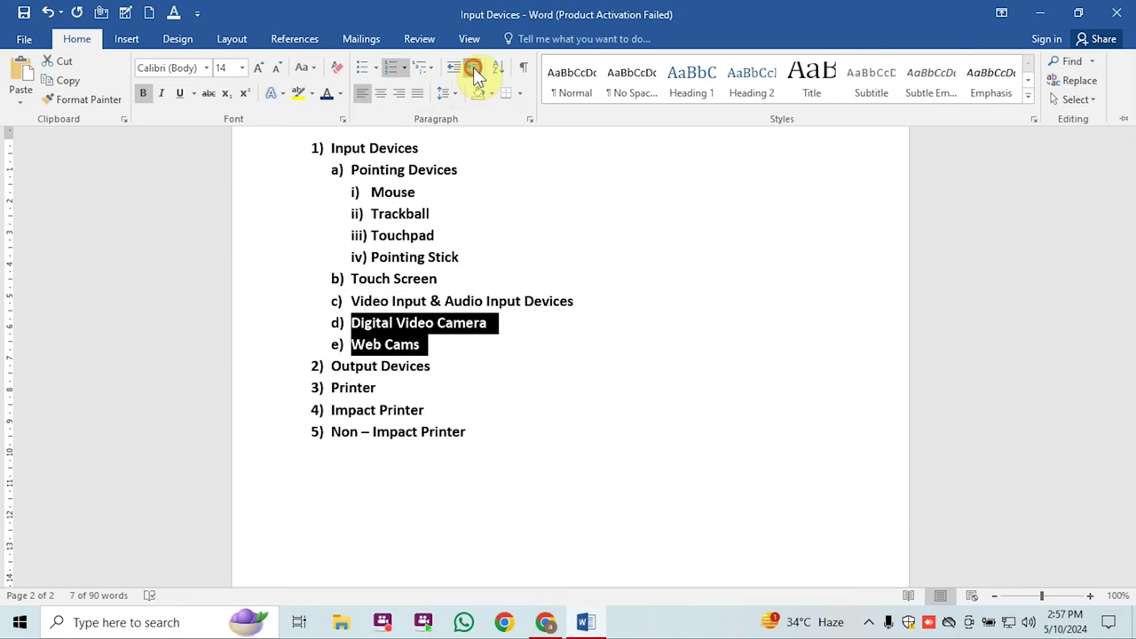
pyautogui.click(473, 67)
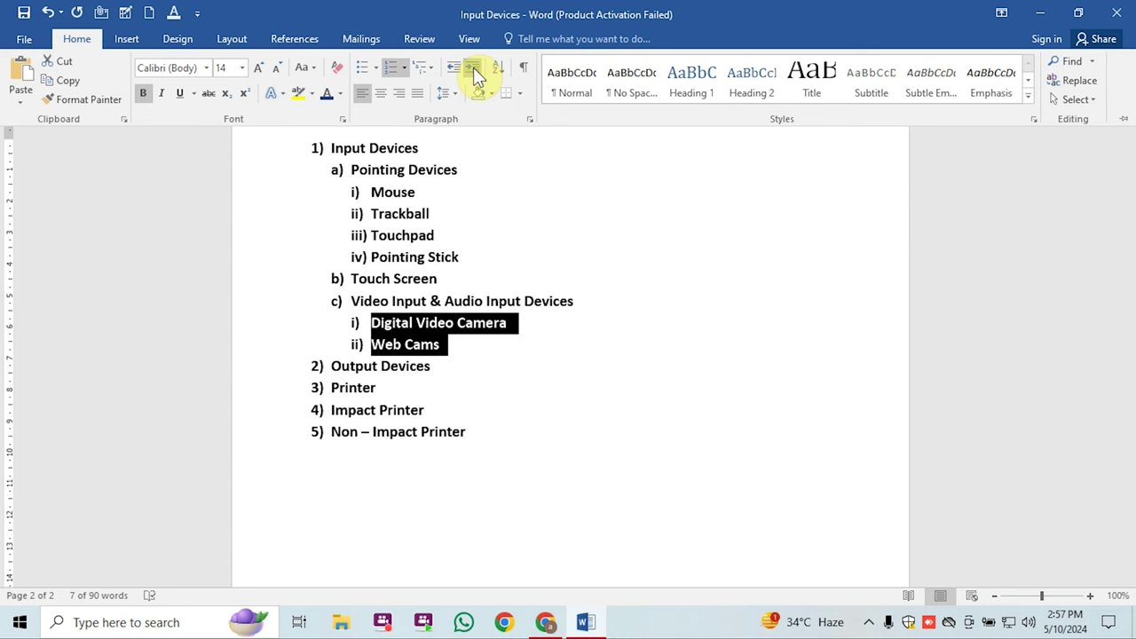
pyautogui.press('Escape')
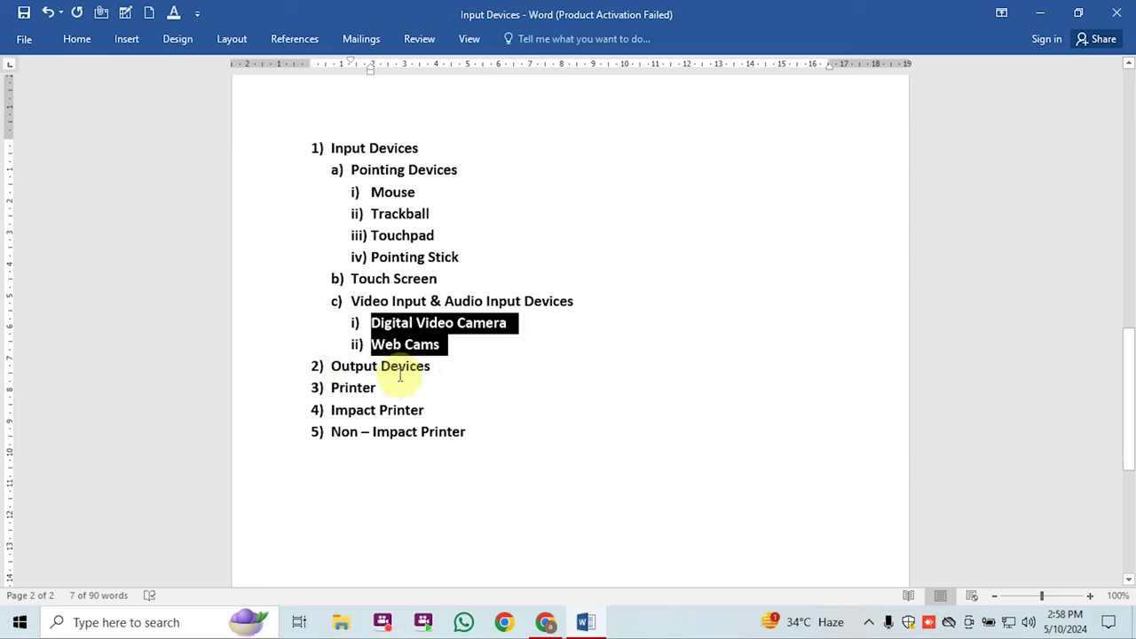
# Indent Printer one level to make it sub-item a) under Output Devices
pyautogui.click(334, 387)
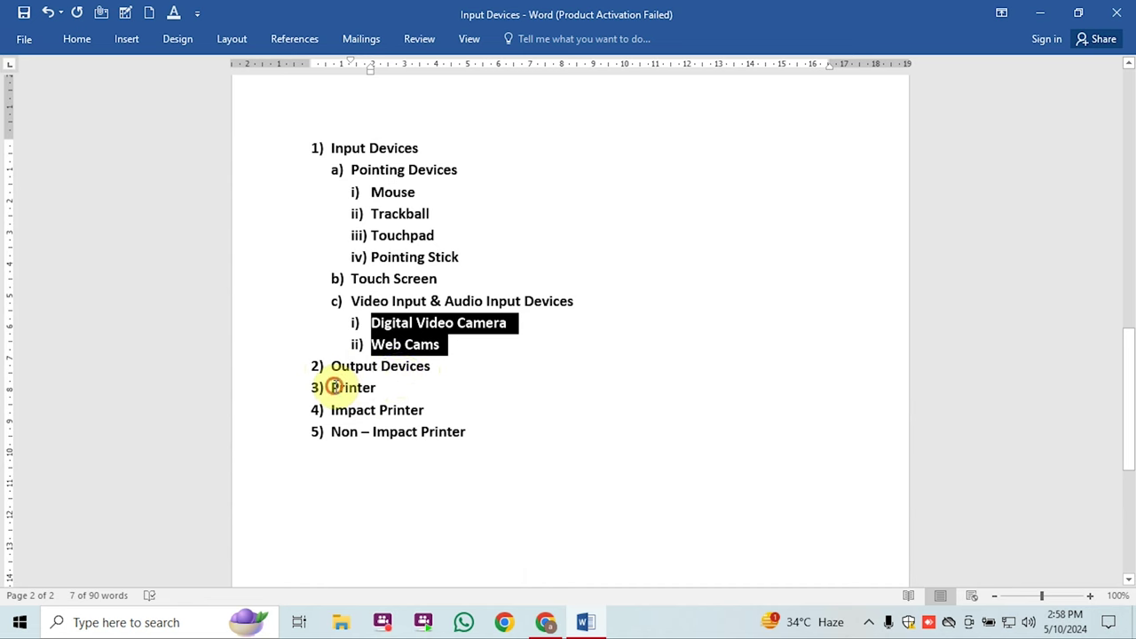
pyautogui.click(74, 40)
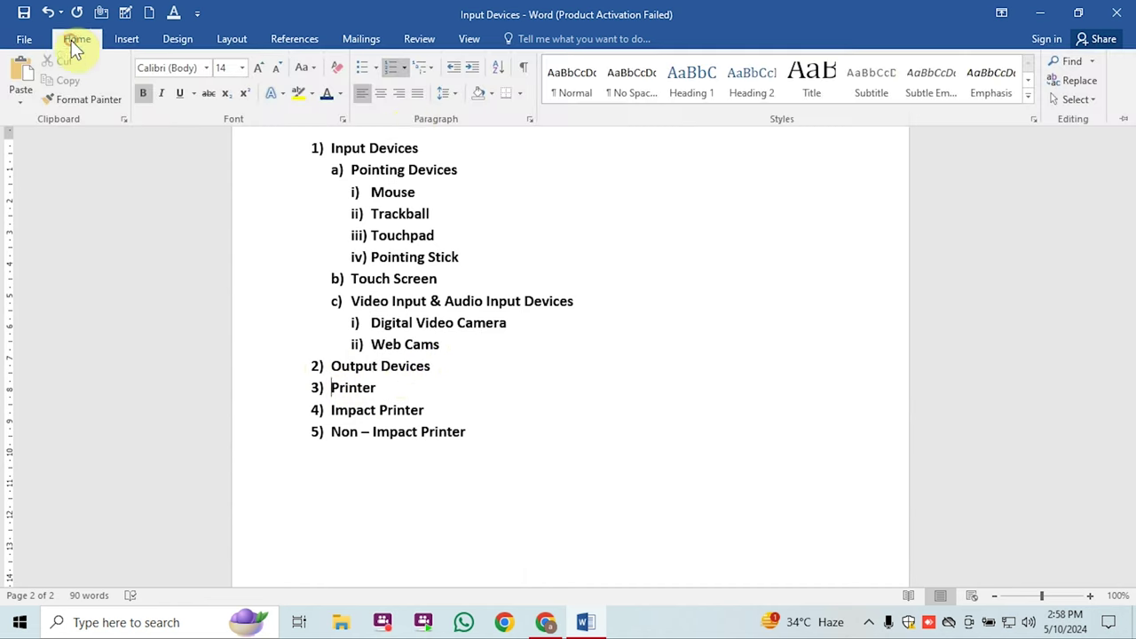
pyautogui.click(473, 74)
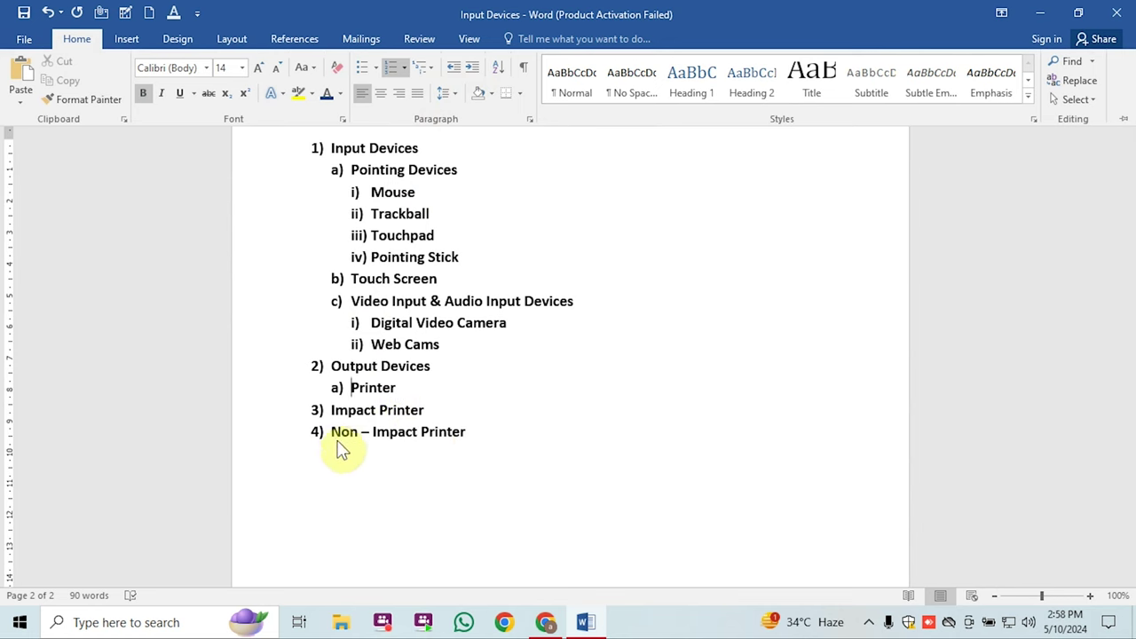
pyautogui.hotkey('ctrl', 'F1')
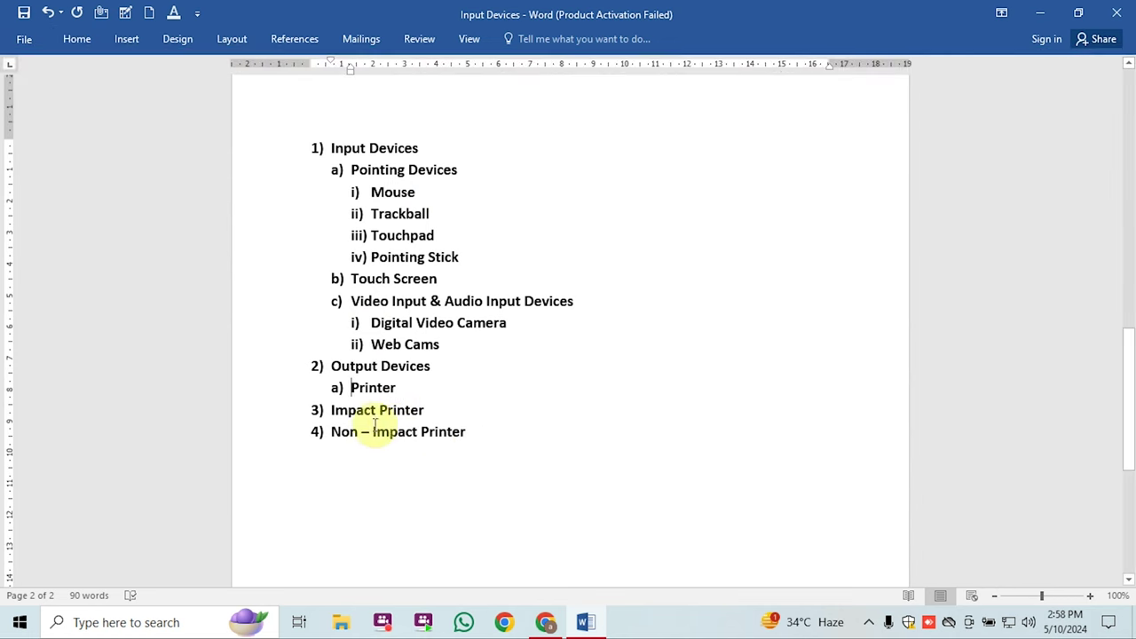
# Indent Impact Printer and Non – Impact Printer two levels to i)–ii) under Printer
pyautogui.moveTo(454, 432); pyautogui.dragTo(333, 411)
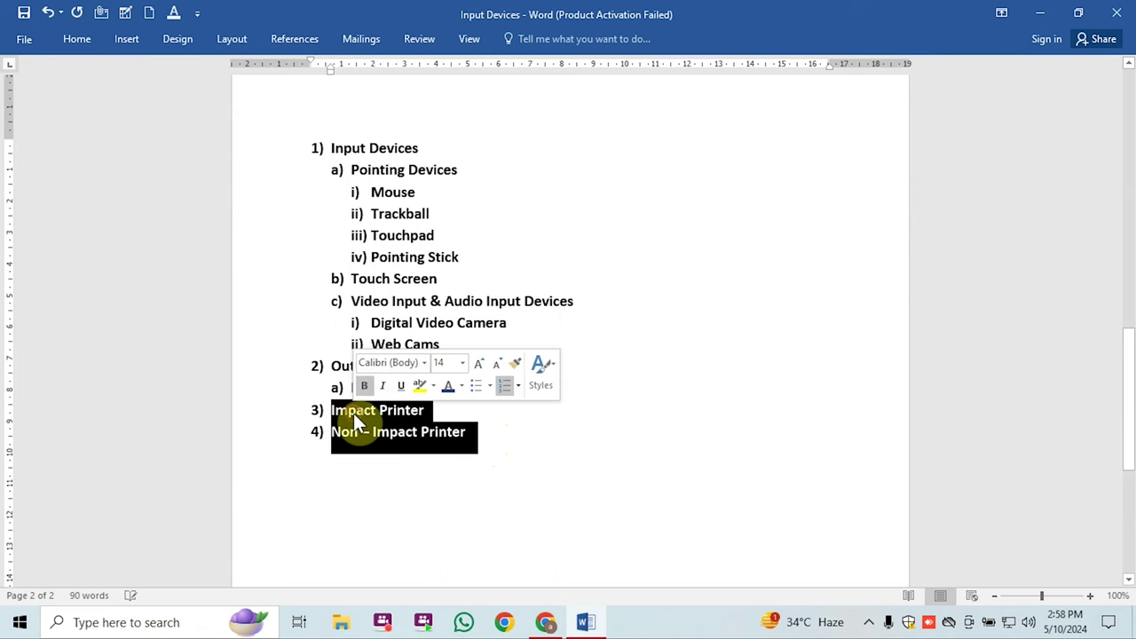
pyautogui.click(75, 42)
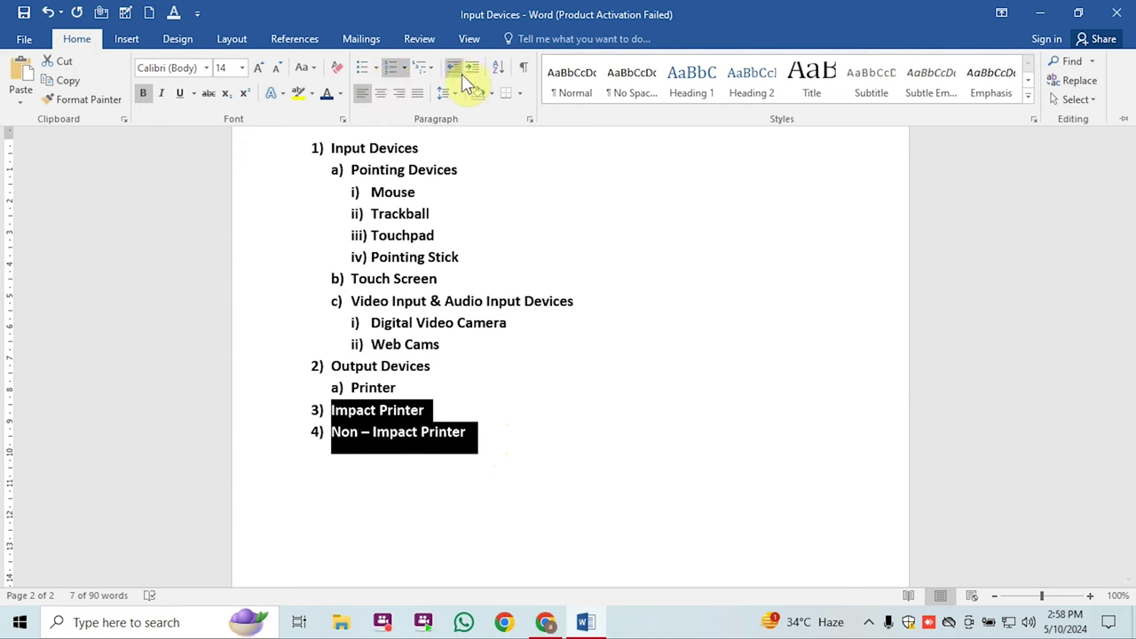
pyautogui.click(471, 74)
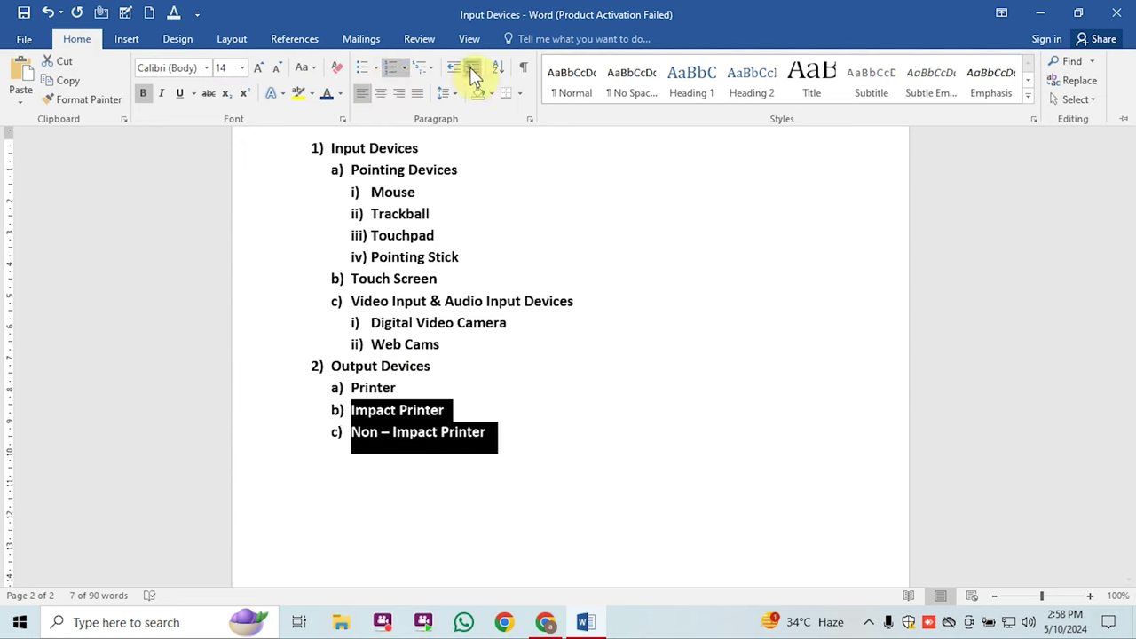
pyautogui.click(472, 74)
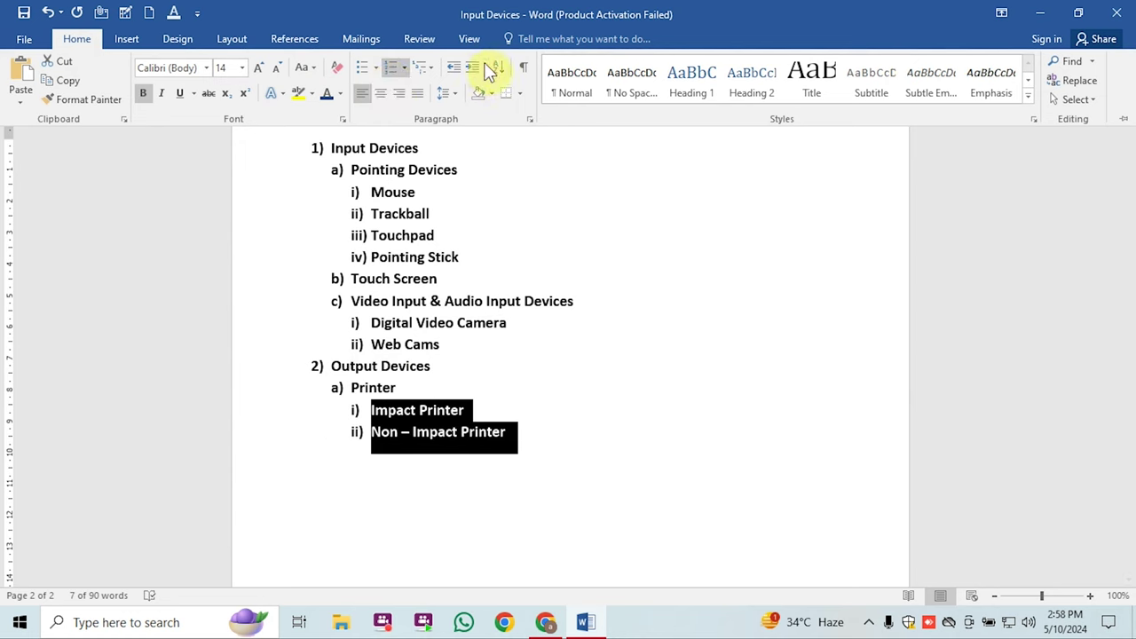
pyautogui.hotkey('ctrl', 'F1')
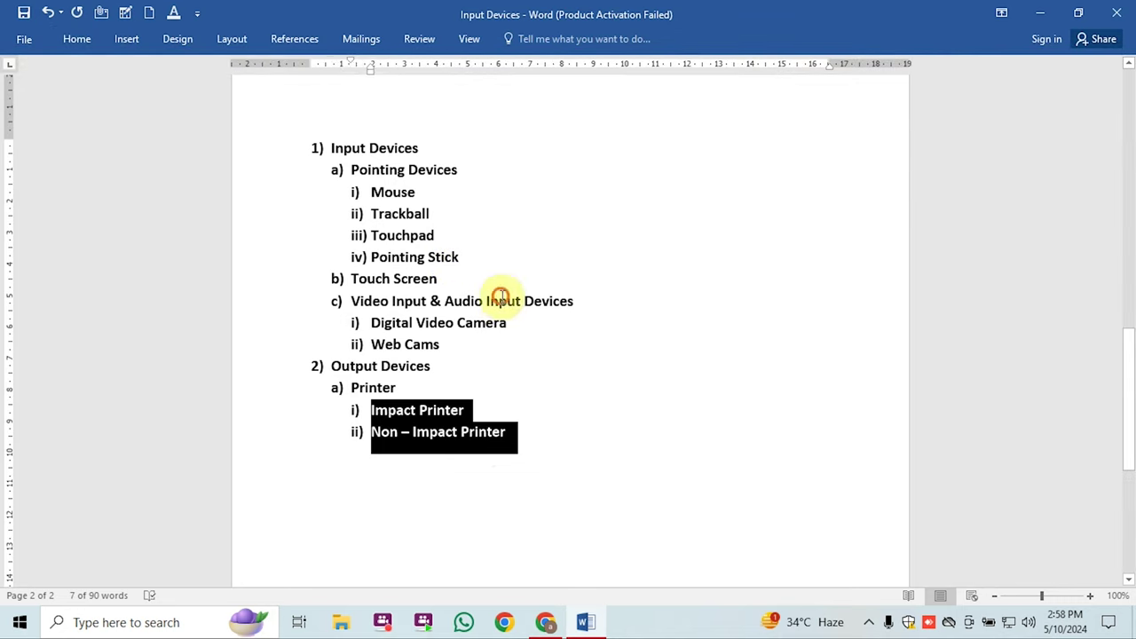
pyautogui.click(499, 299)
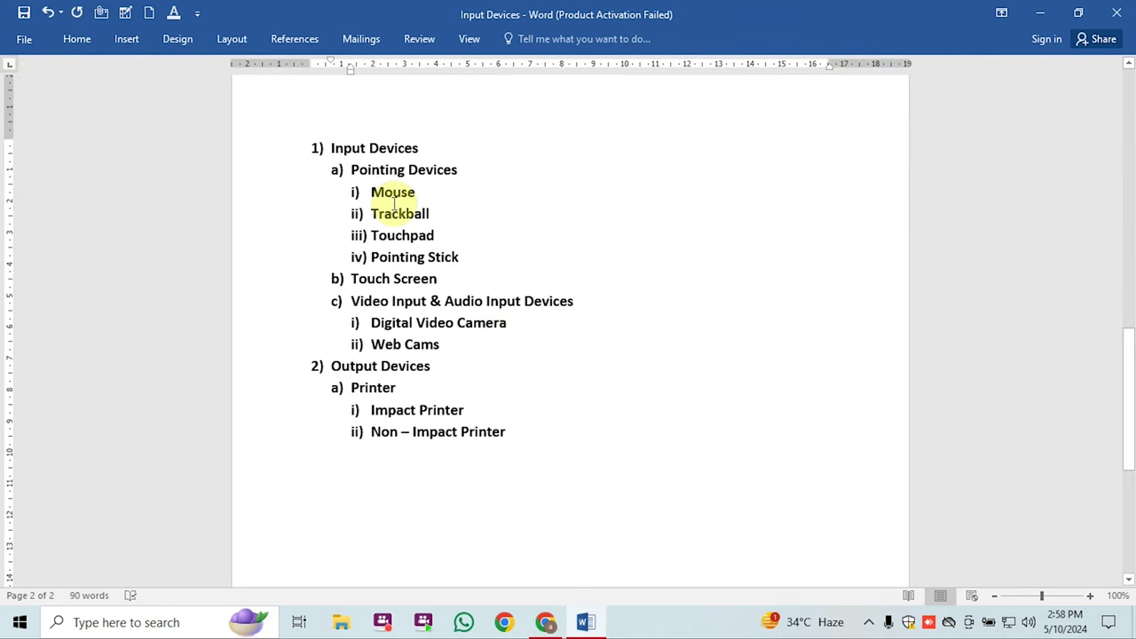